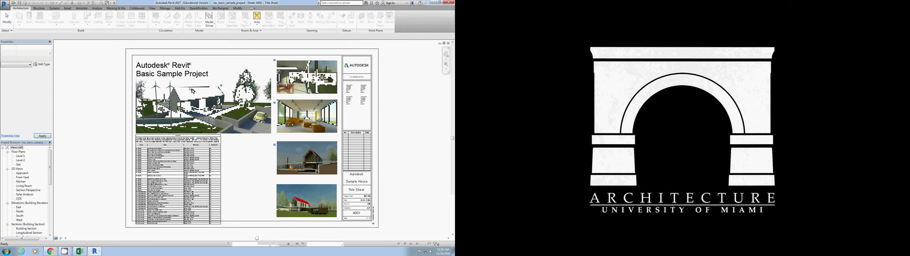
Step: Open the default 3D view of the house, followed by the Level 1 and Level 2 floor plans
left_click(152, 8)
left_click(150, 18)
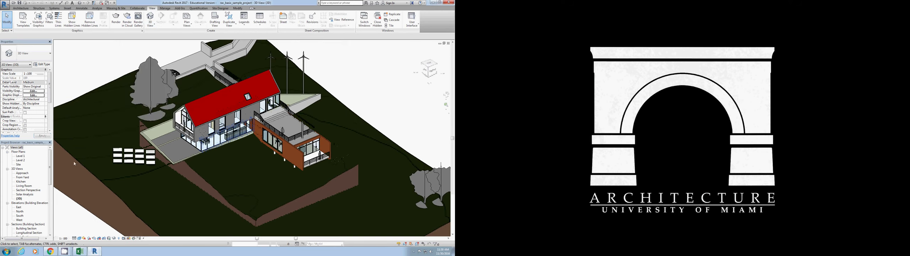
double_click(20, 156)
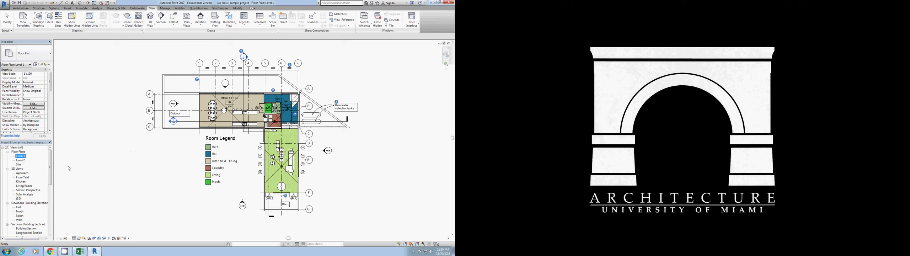
double_click(21, 160)
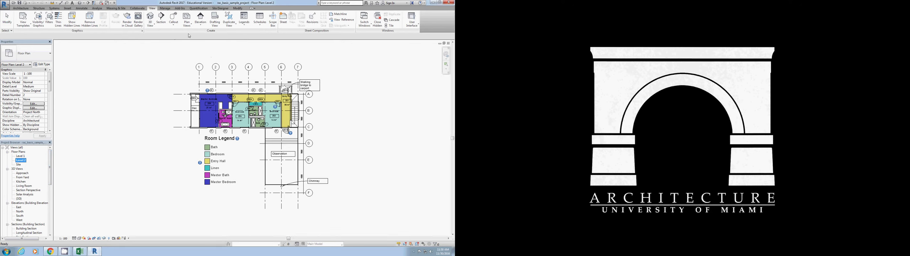
Step: Create a reflected ceiling plan view for Level 1
left_click(150, 25)
left_click(127, 38)
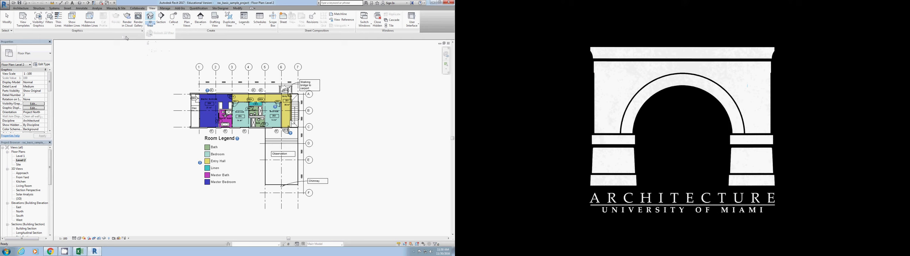
left_click(191, 26)
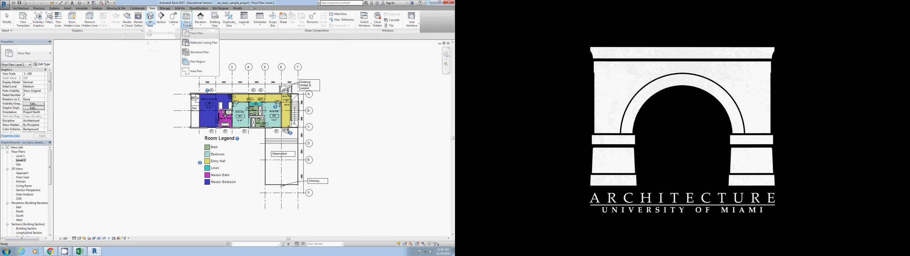
left_click(202, 43)
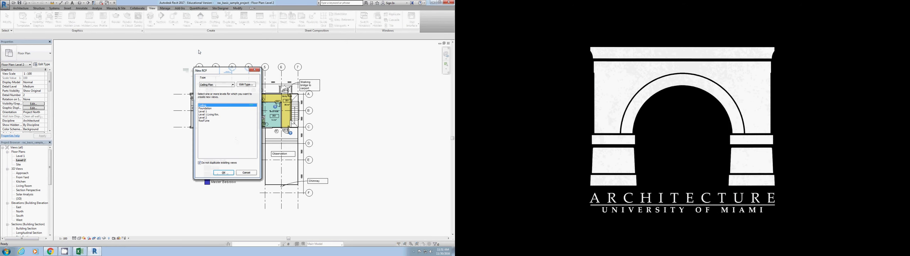
left_click(215, 112)
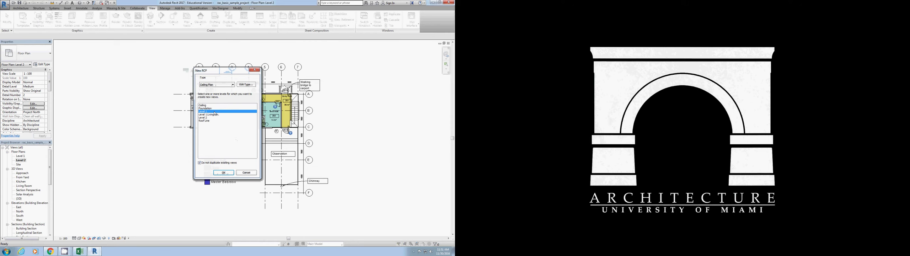
left_click(224, 173)
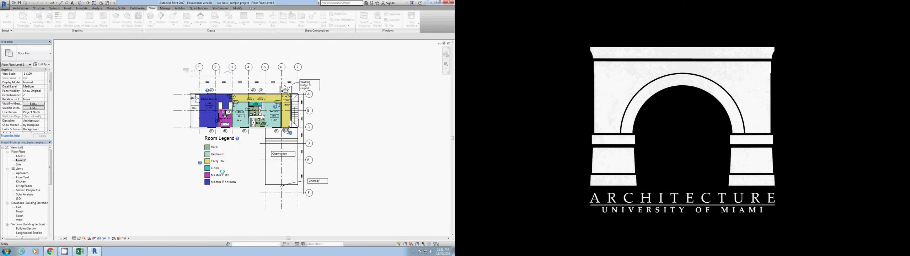
scroll(232, 118, "up", 3)
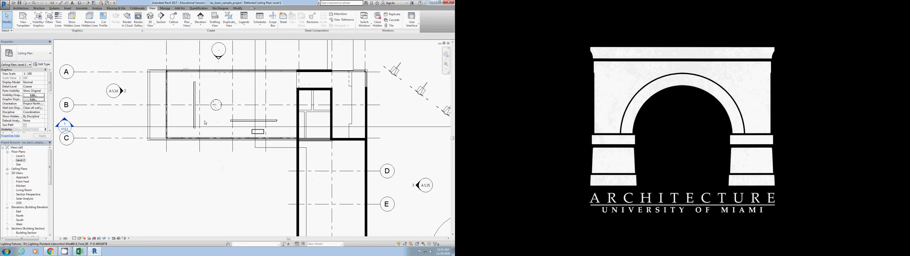
scroll(187, 127, "down", 2)
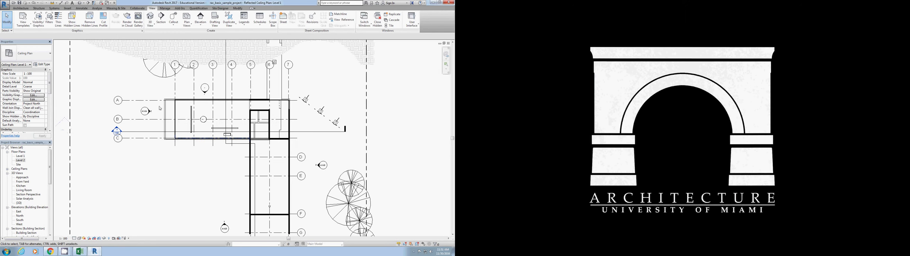
scroll(172, 118, "down", 1)
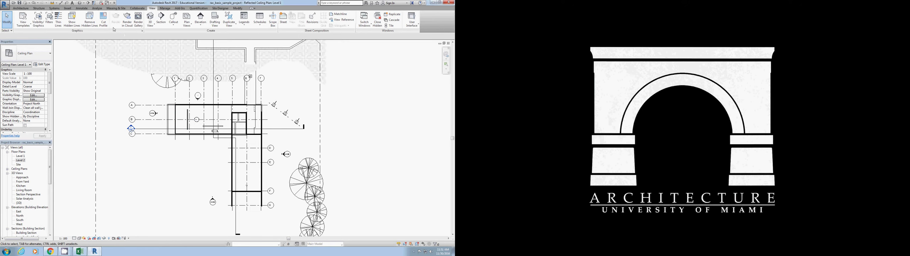
Step: Create a new building component schedule for the Lighting Fixtures category
scroll(118, 28, "up", 3)
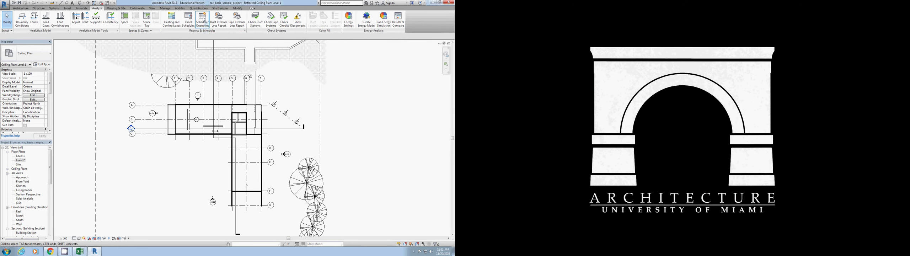
left_click(203, 16)
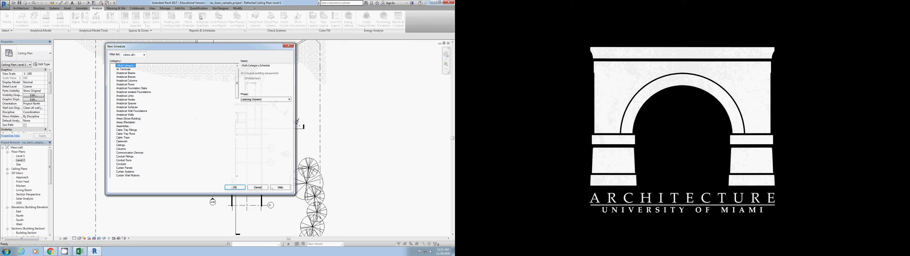
left_click_drag(159, 45, 139, 47)
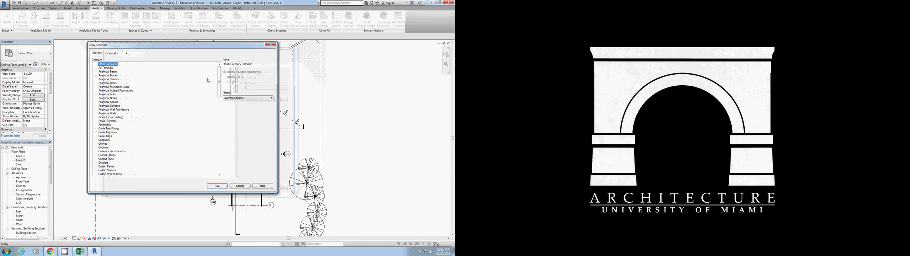
left_click_drag(219, 81, 220, 119)
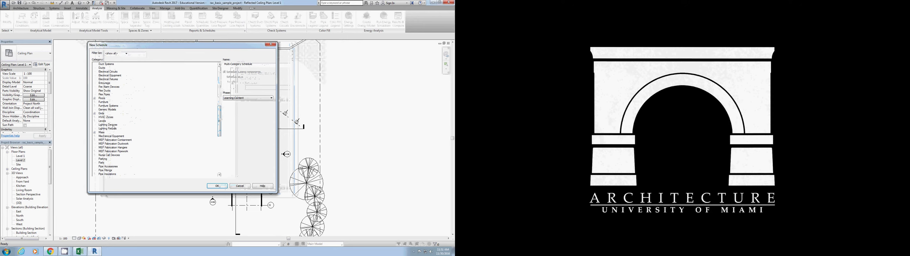
left_click(108, 129)
left_click(215, 185)
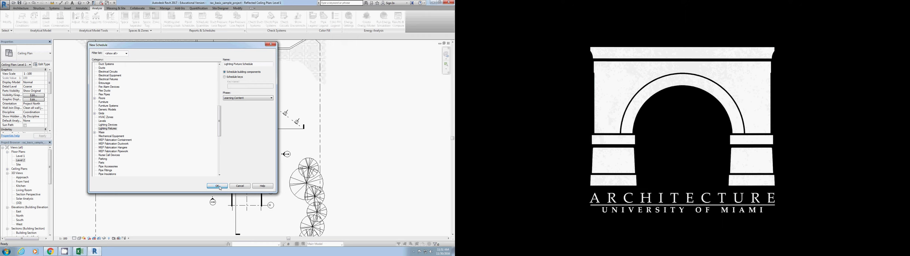
Step: Add all available lighting fixture fields to the scheduled fields and generate the schedule
left_click_drag(134, 60, 111, 43)
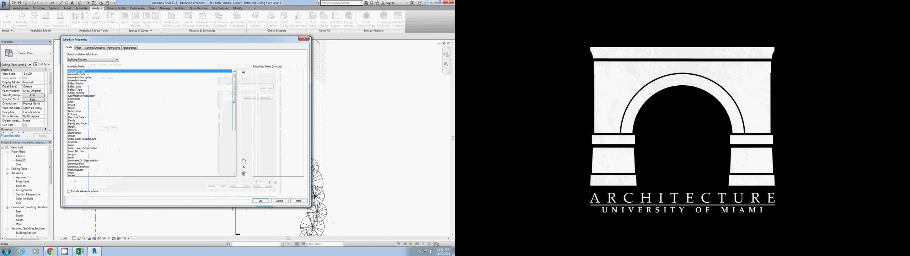
scroll(75, 177, "down", 8)
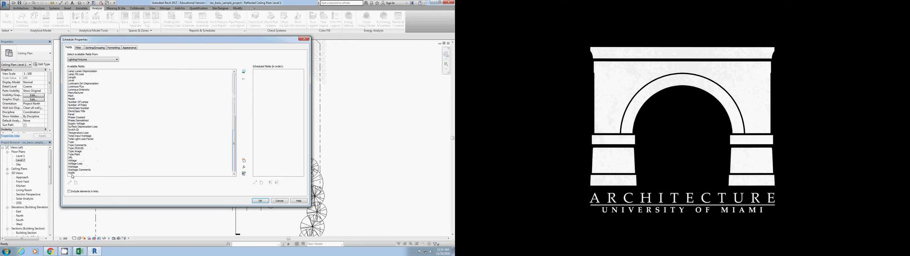
left_click(72, 173, "shift")
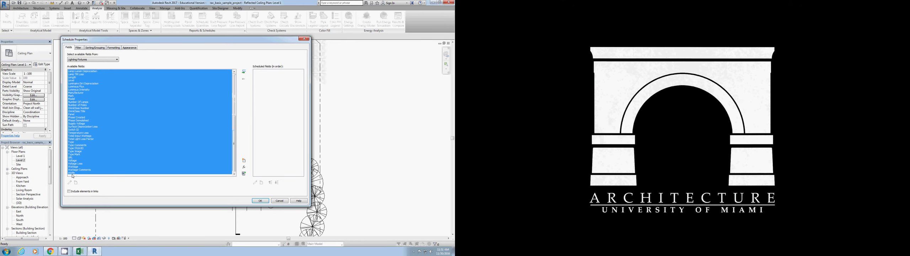
left_click(245, 73)
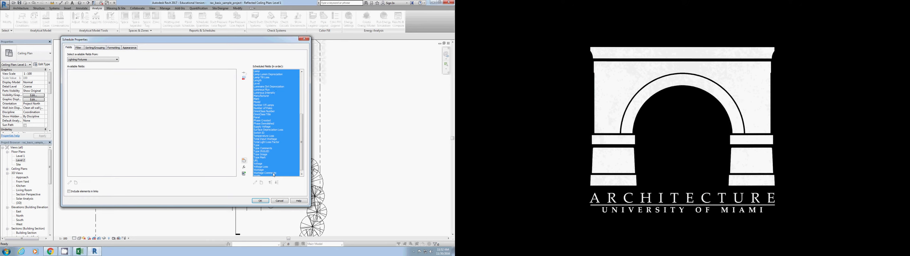
left_click(260, 201)
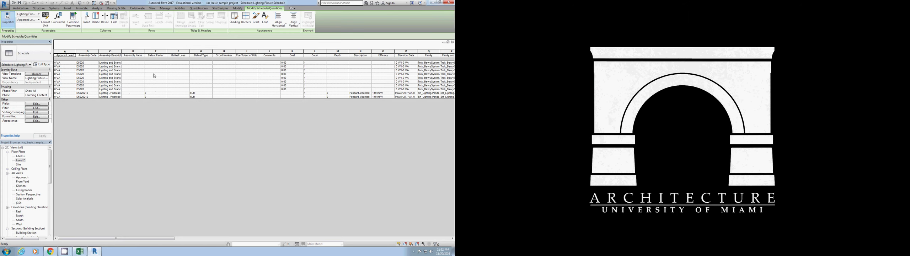
left_click(284, 66)
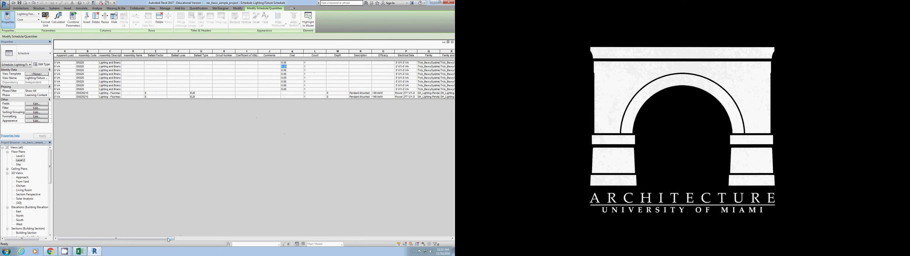
mouse_move(168, 240)
left_mouse_down()
mouse_move(394, 243)
mouse_move(170, 243)
left_mouse_up()
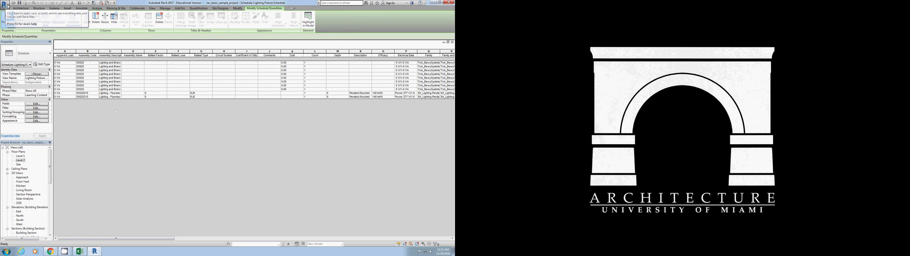
Step: Start exporting the lighting fixture schedule as a report, with the Desktop as the save location
left_click(7, 7)
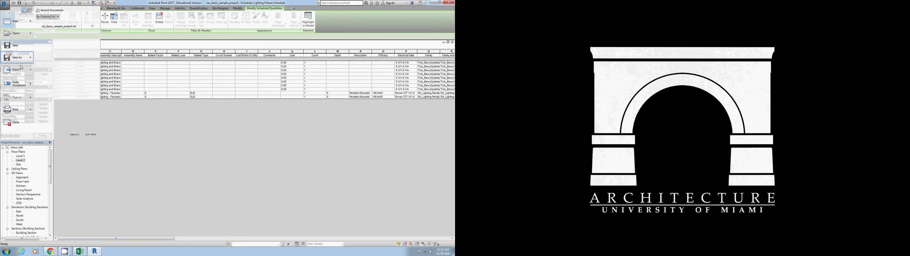
mouse_move(32, 73)
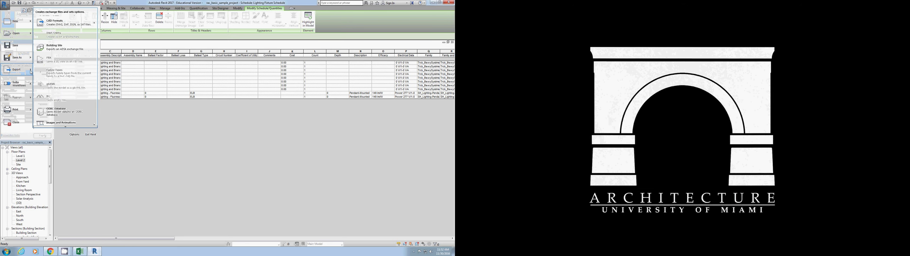
mouse_move(64, 127)
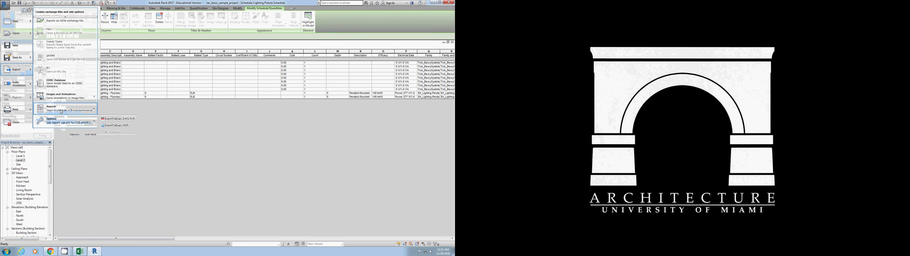
mouse_move(61, 112)
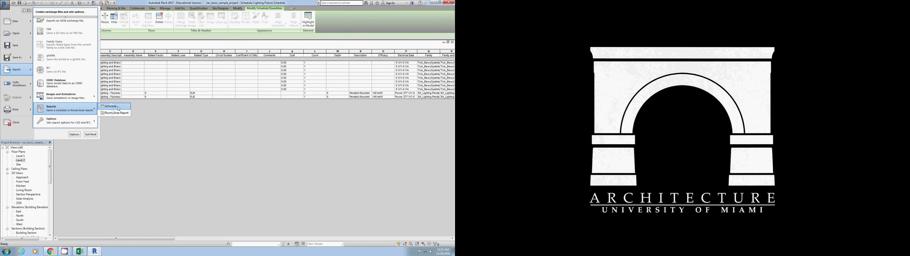
left_click(117, 107)
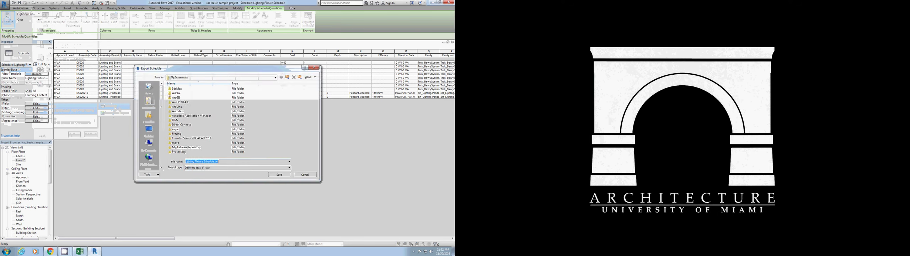
left_click_drag(167, 71, 108, 68)
left_click(89, 126)
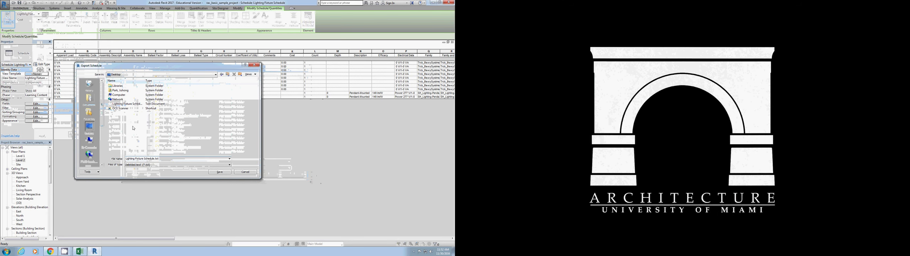
Step: Save the export as Lighting Fixture Schedule.txt in delimited text format, replacing the existing file
double_click(163, 158)
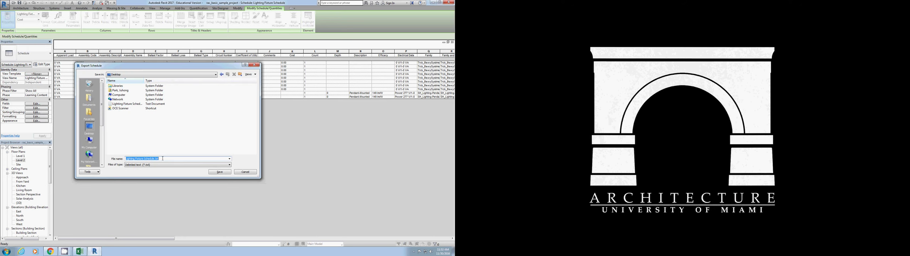
left_click(145, 164)
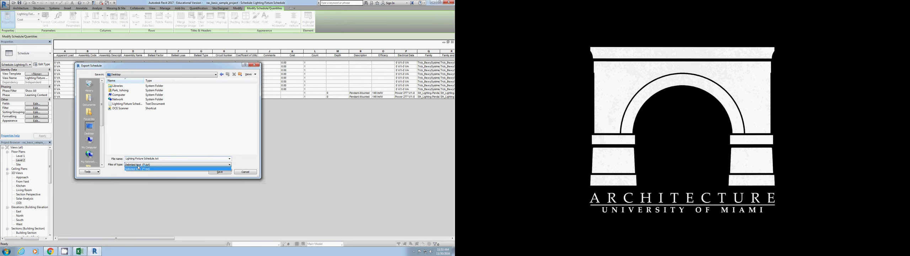
left_click(190, 168)
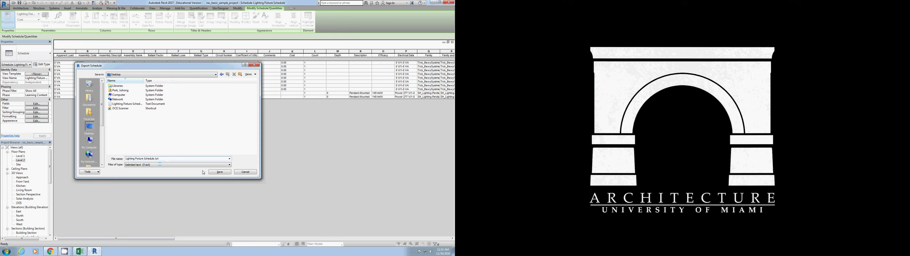
left_click(219, 172)
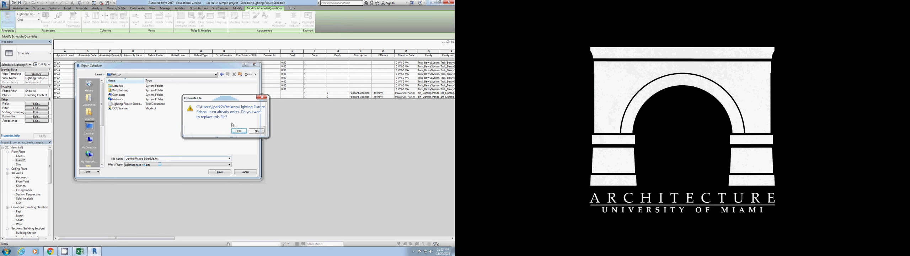
left_click(239, 131)
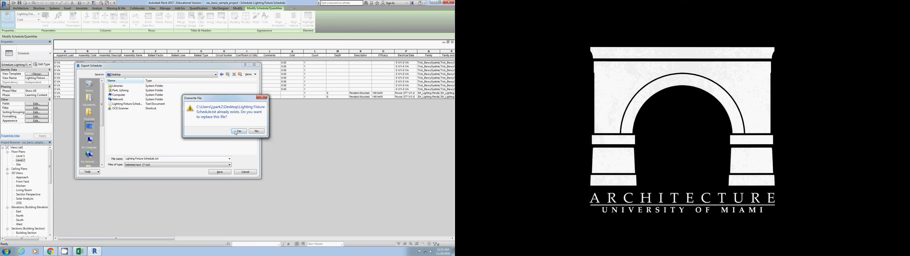
left_click(236, 131)
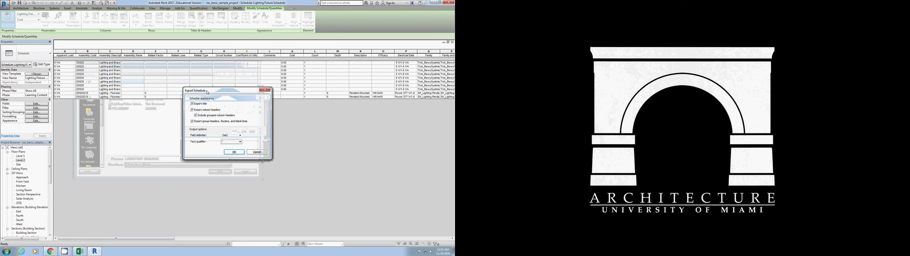
Step: Set the export's field delimiter to a comma and export the lighting fixture schedule
left_click_drag(208, 92, 121, 79)
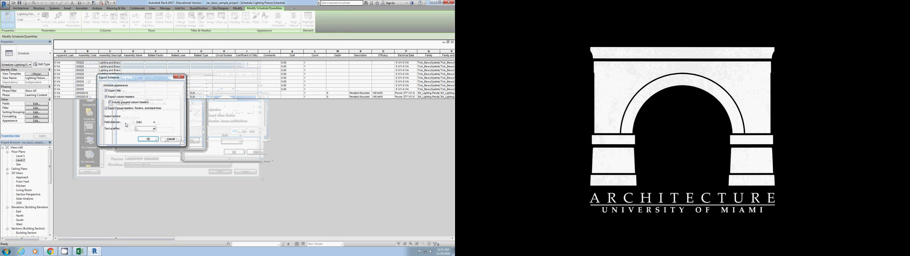
left_click(154, 128)
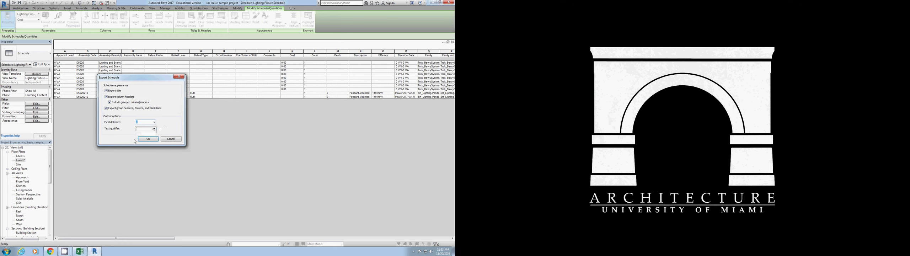
left_click(148, 139)
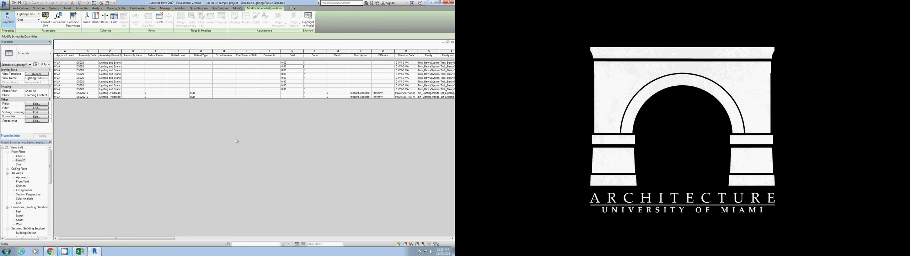
Step: Switch to Excel and open the Lighting Fixture Schedule text file from the Desktop
left_click(80, 252)
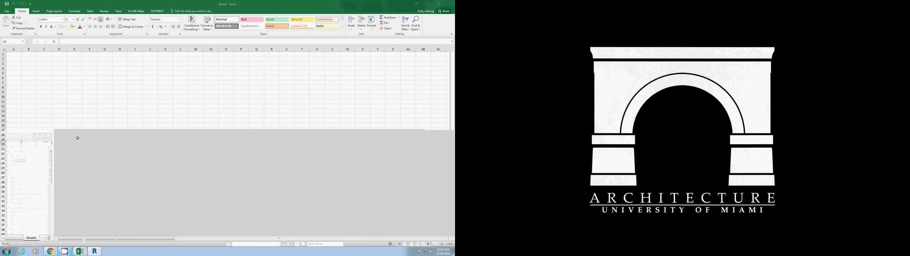
left_click(6, 11)
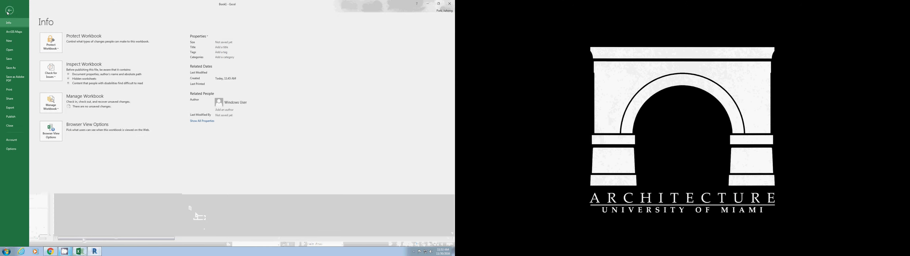
left_click(10, 53)
left_click(59, 120)
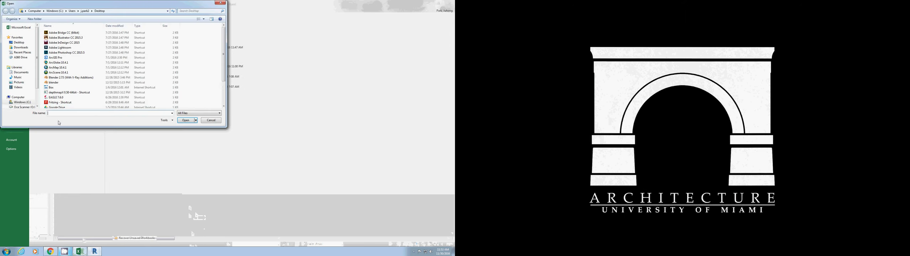
left_click(19, 42)
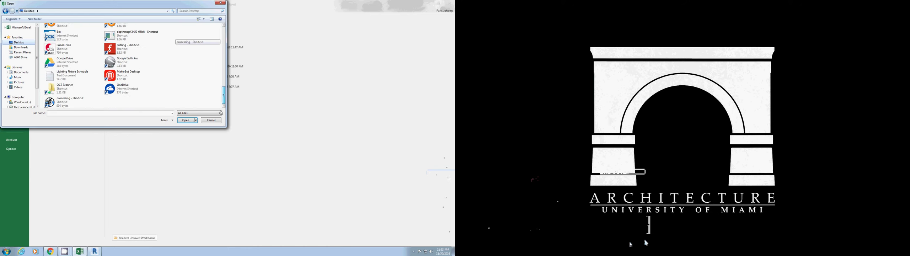
left_click_drag(224, 41, 223, 102)
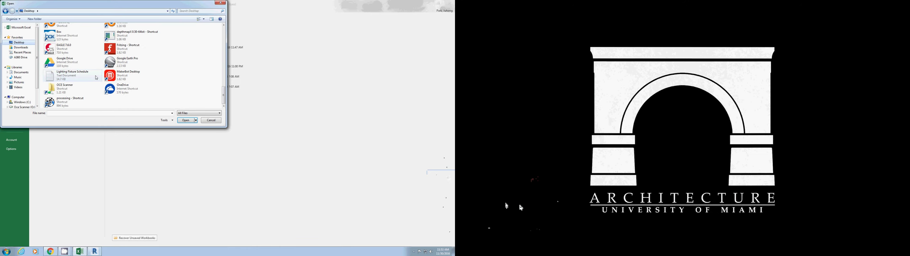
left_click(81, 76)
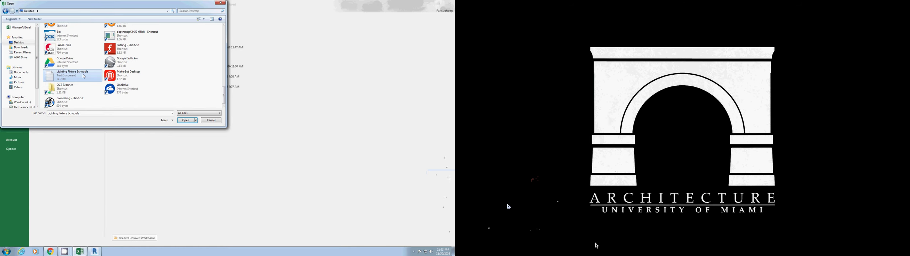
left_click(185, 120)
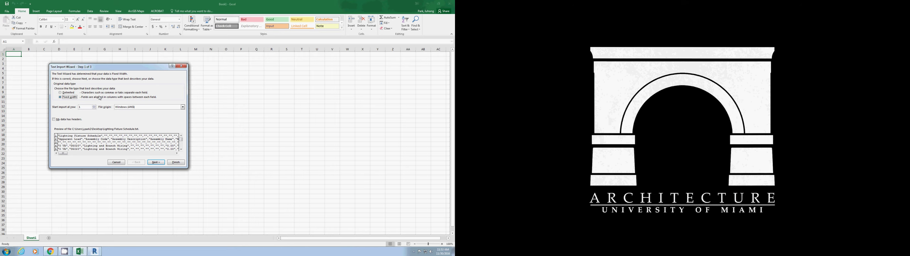
Step: Import the text file as delimited data with comma as the only delimiter, in place of tab, keeping the General column format
left_click(68, 93)
left_click(156, 162)
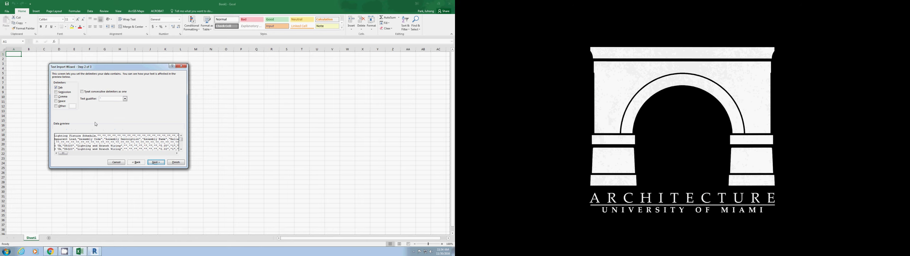
left_click(67, 97)
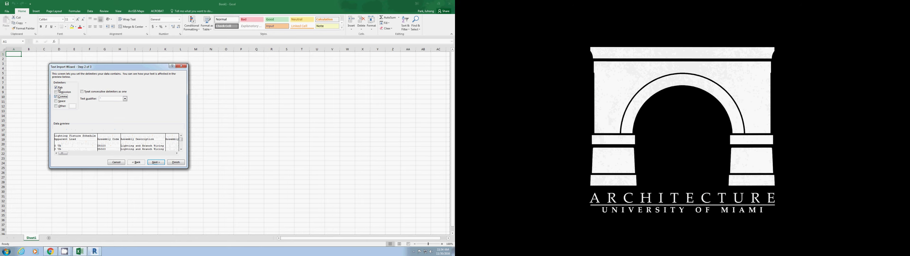
left_click(58, 87)
left_click(156, 163)
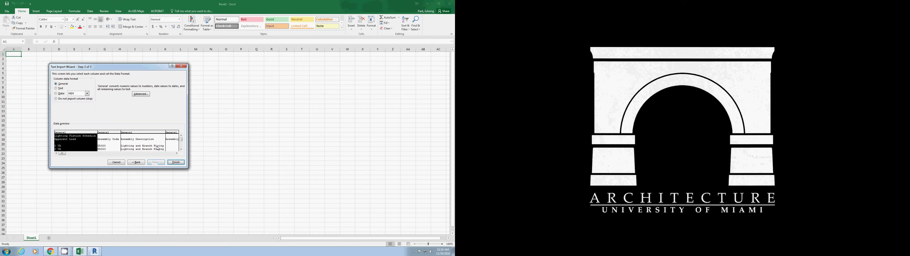
left_click(175, 163)
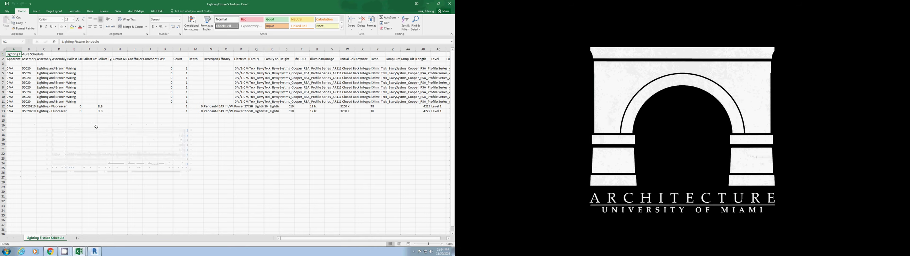
Step: Fit the Apparent Load and Assembly Description columns to their contents and delete the Assembly Name, Ballast Factor and Ballast Loss columns
double_click(22, 49)
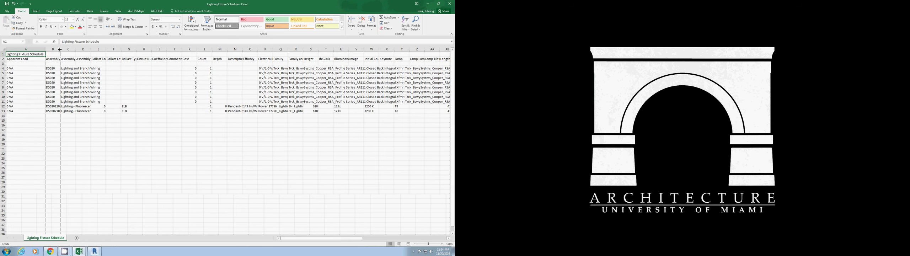
double_click(76, 50)
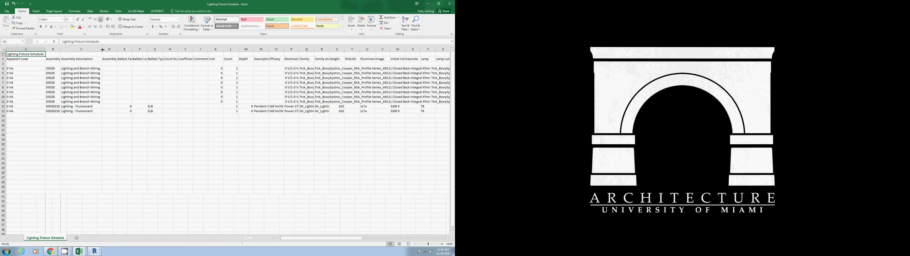
left_click_drag(109, 50, 136, 49)
right_click(136, 49)
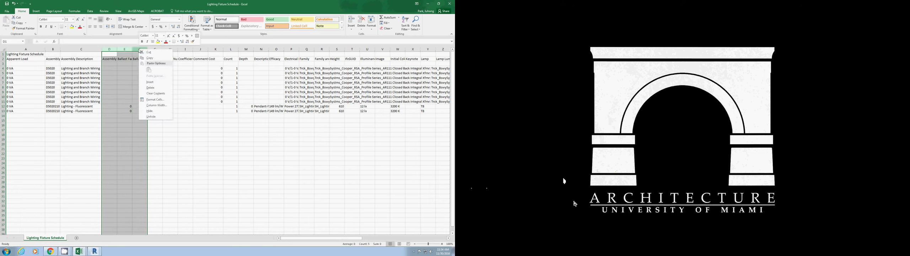
left_click(152, 85)
left_click_drag(124, 49, 170, 50)
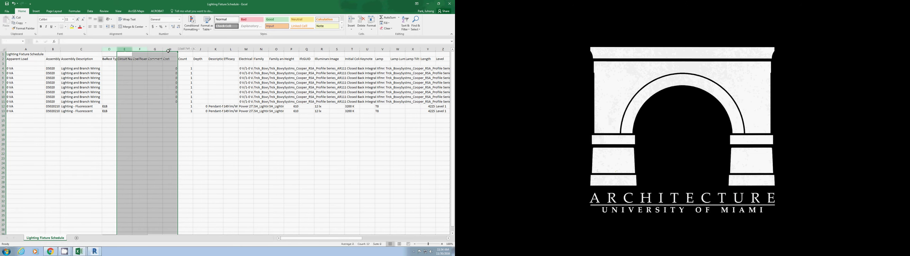
right_click(171, 50)
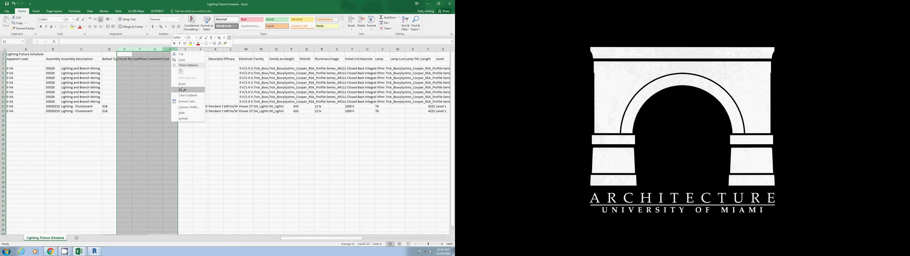
key("Escape")
left_click_drag(124, 49, 151, 50)
right_click(152, 50)
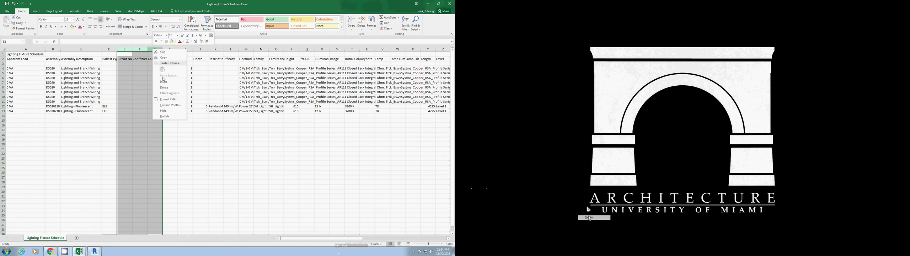
left_click(96, 135)
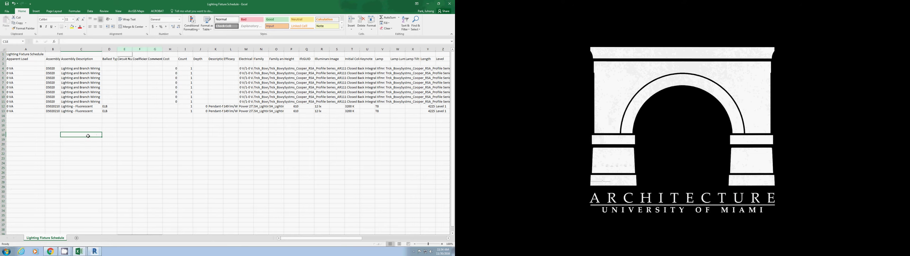
Step: Fit the widths of the Electrical Data and Family columns to their contents
double_click(253, 49)
double_click(284, 49)
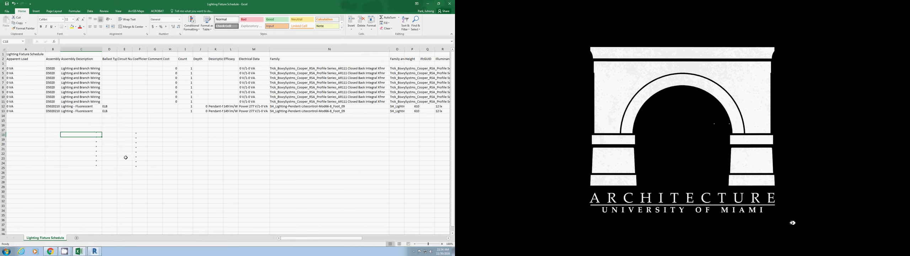
mouse_move(64, 251)
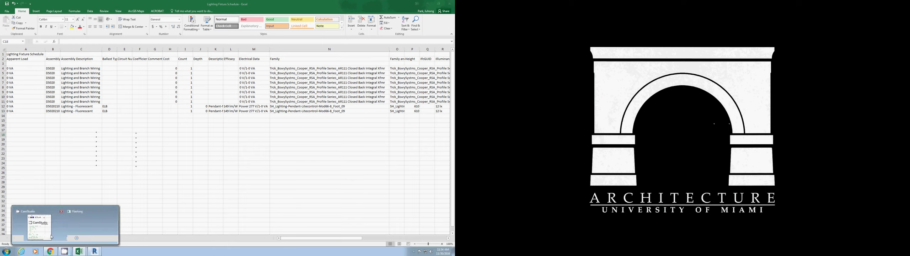